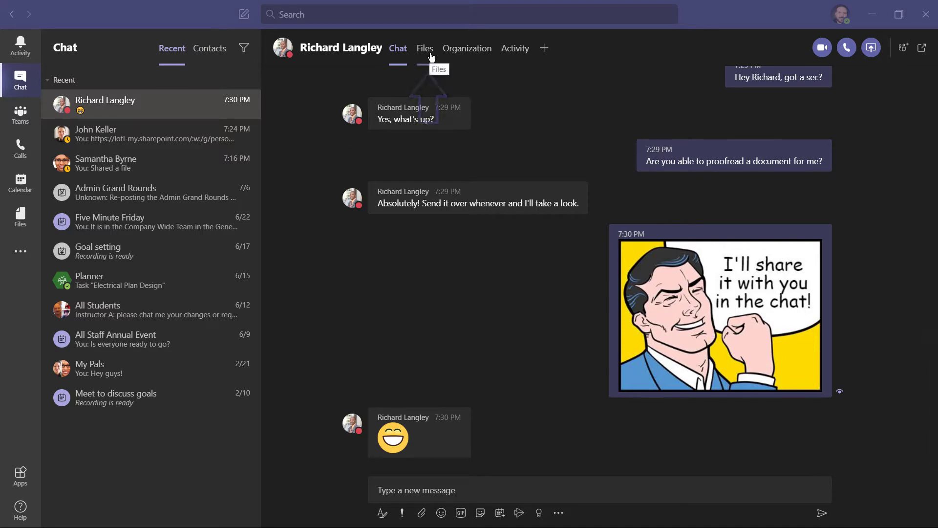
Attach Teams Chat Files Blog.docx from OneDrive to the open chat and send it with the message "Here it is!".
left_click(425, 48)
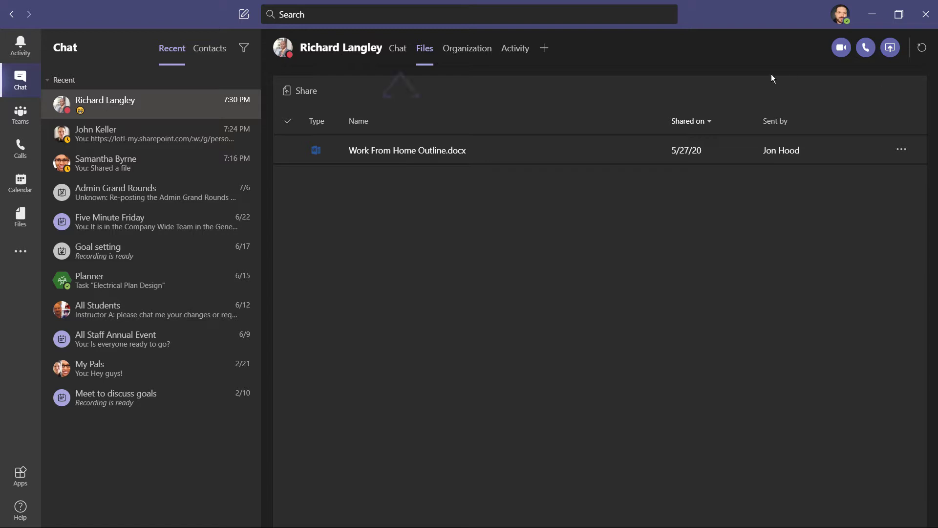
left_click(398, 51)
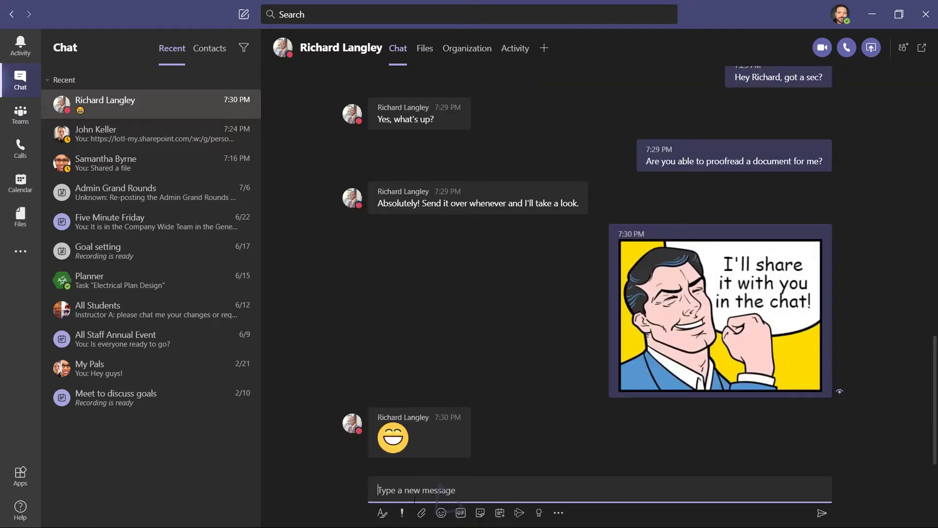
left_click(421, 513)
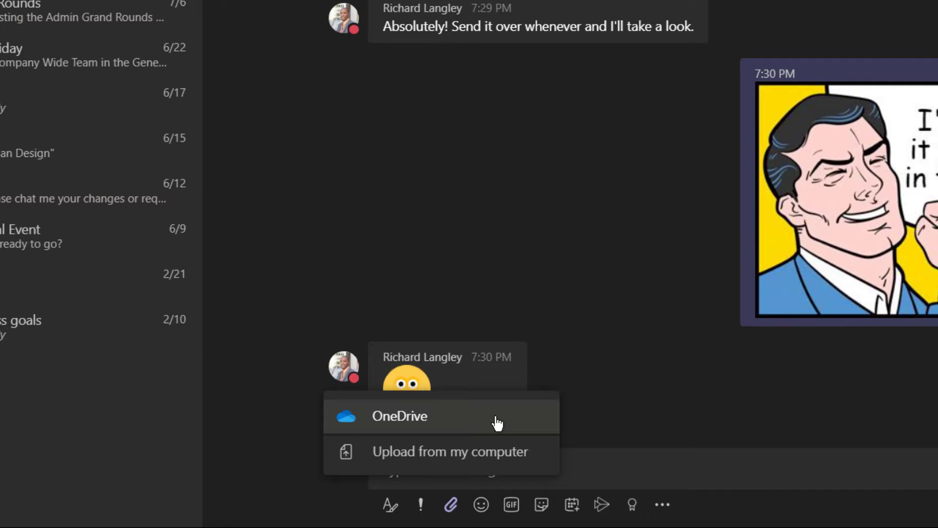
left_click(498, 423)
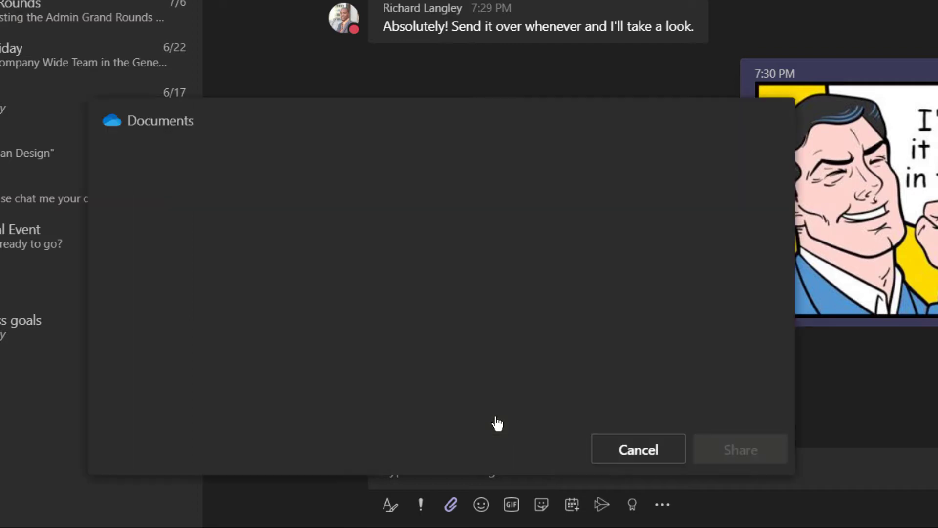
scroll(625, 274, "down", 8)
left_click(233, 307)
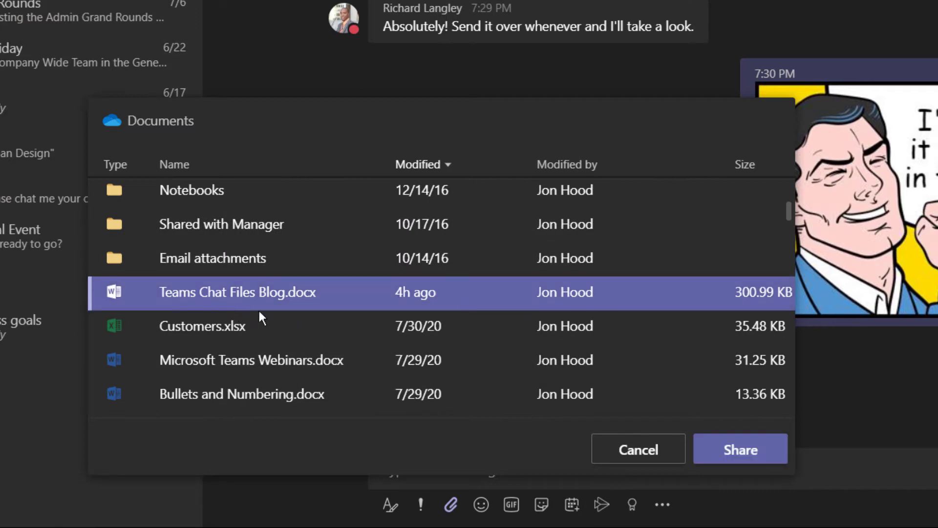
left_click(721, 451)
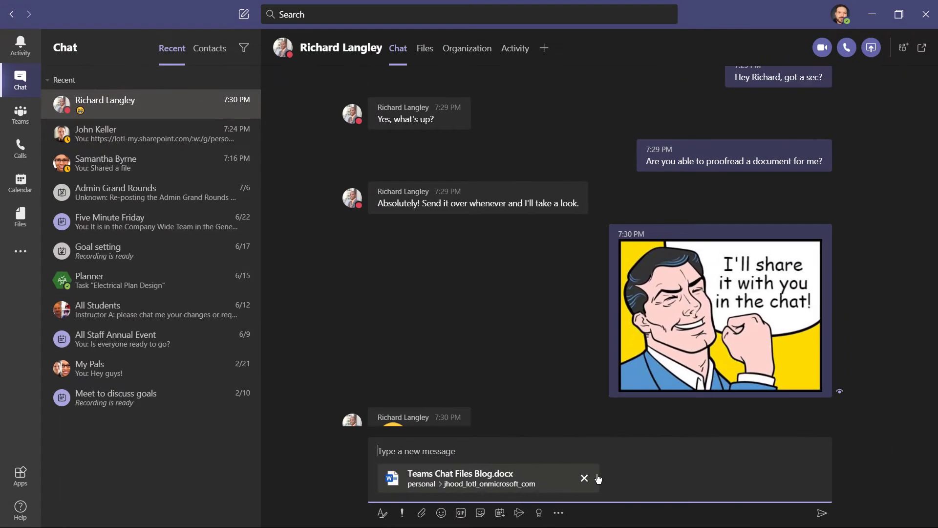
type("Here it is!")
left_click(823, 514)
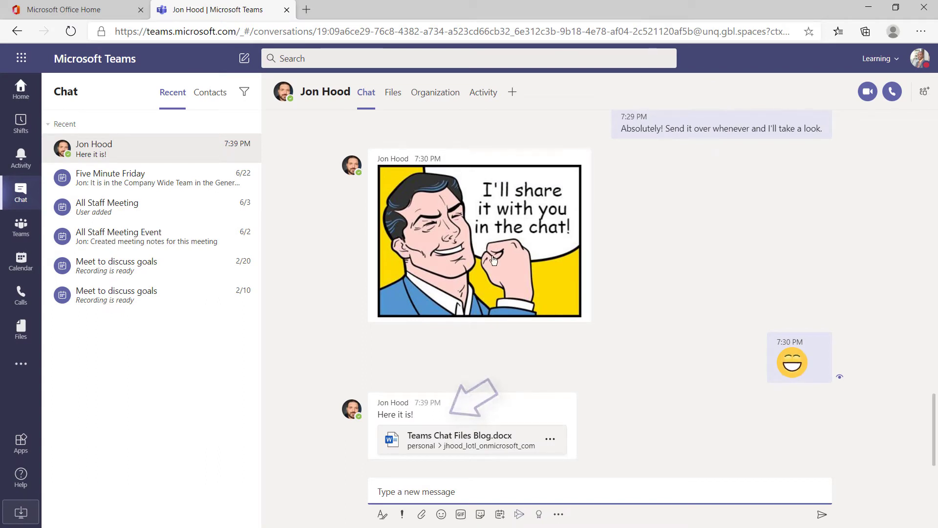
Open the shared Teams Chat Files Blog.docx from the chat message, and check the list of files shared in the chat.
left_click(416, 442)
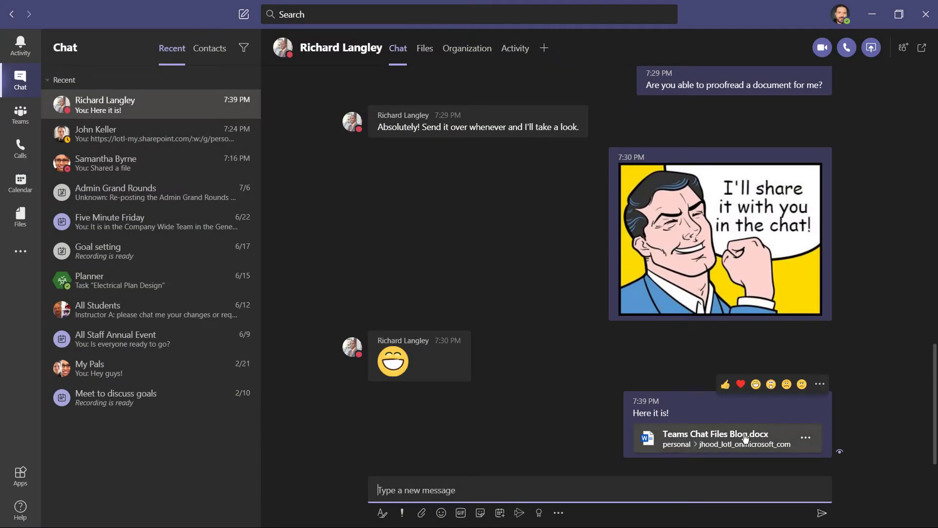
left_click(745, 438)
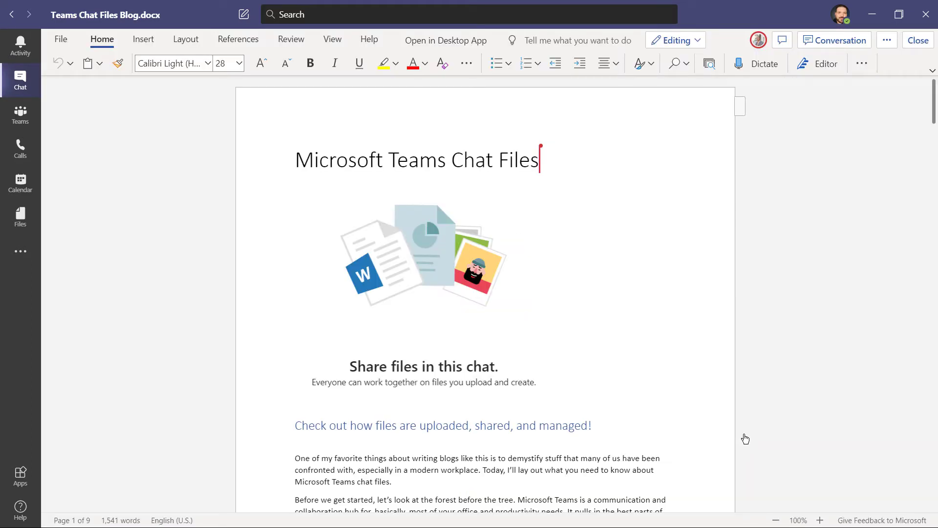
mouse_move(539, 146)
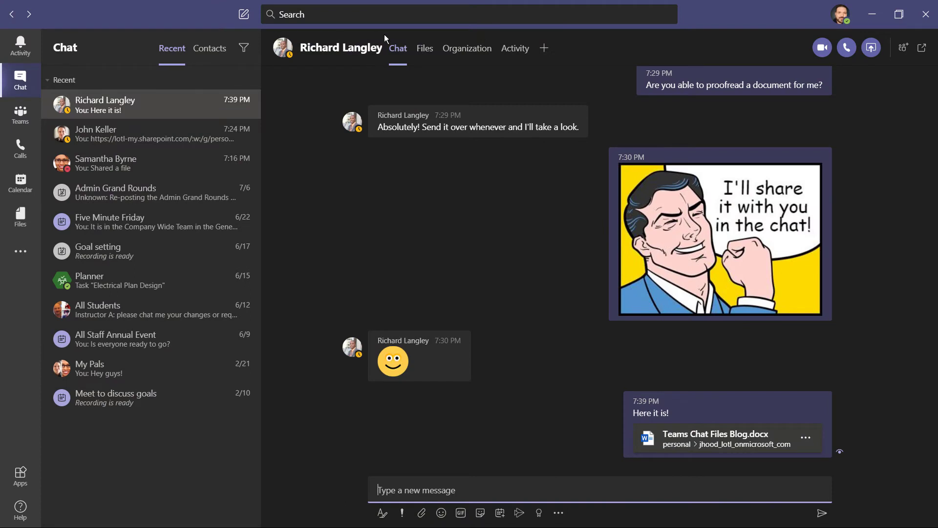
left_click(421, 49)
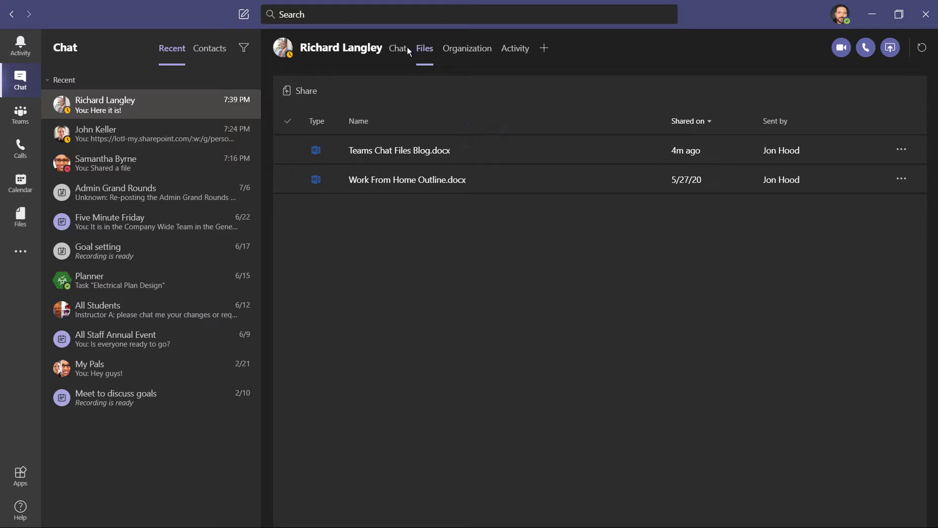
left_click(406, 51)
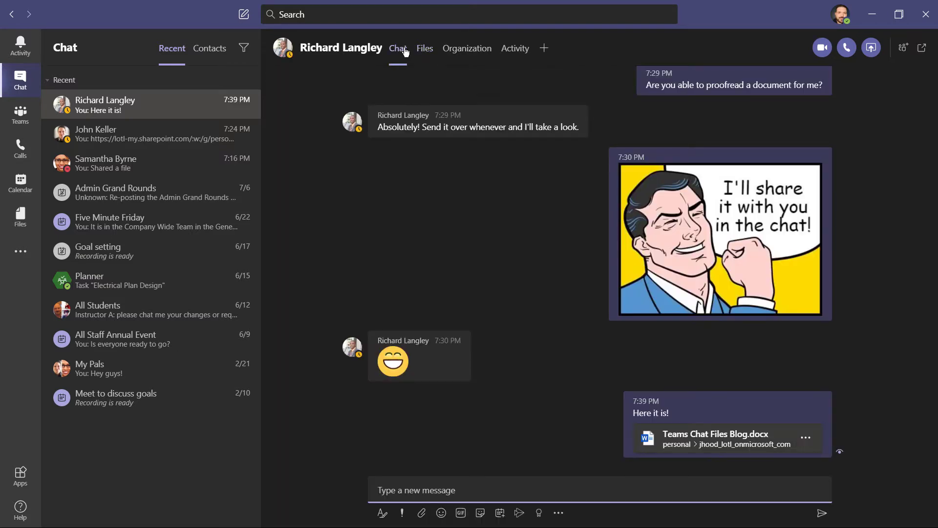
Upload Teams Chat Files Blog from the computer's Desktop folder and send it in the chat.
left_click(422, 514)
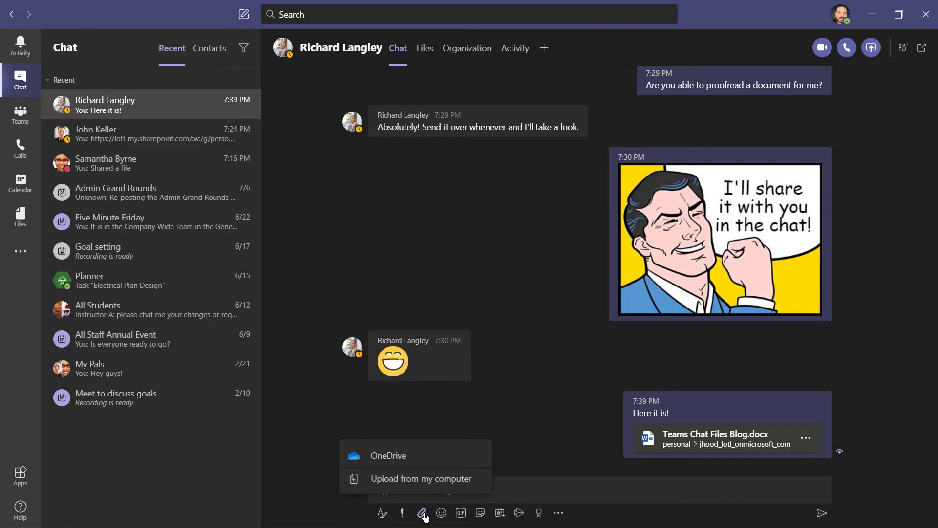
left_click(481, 491)
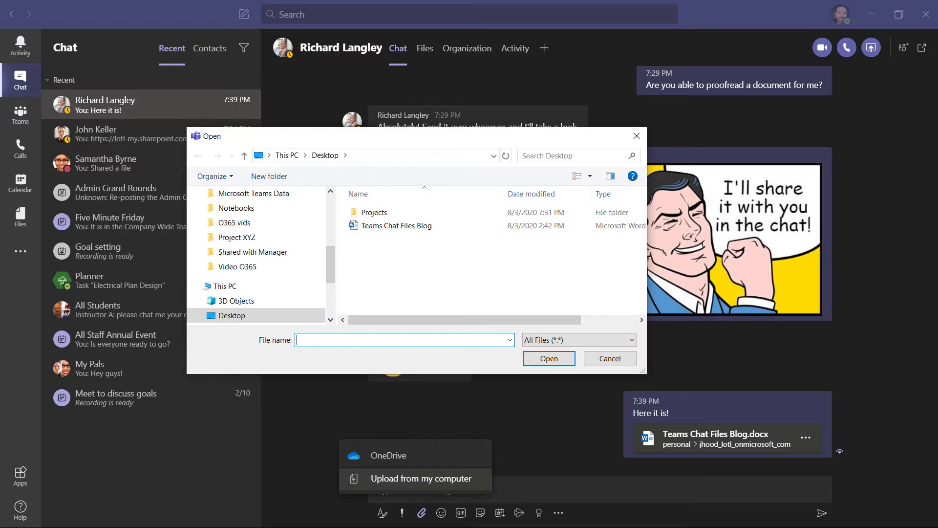
left_click(440, 228)
left_click(549, 358)
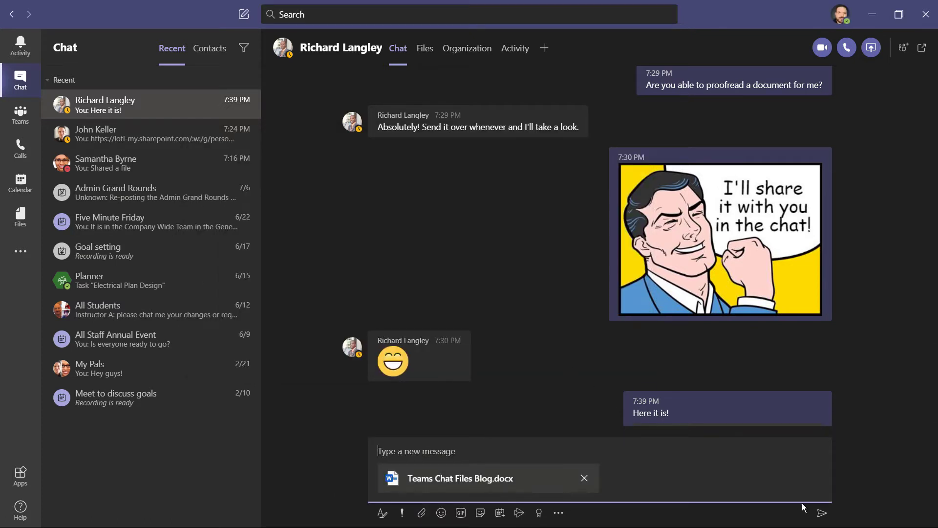
left_click(823, 513)
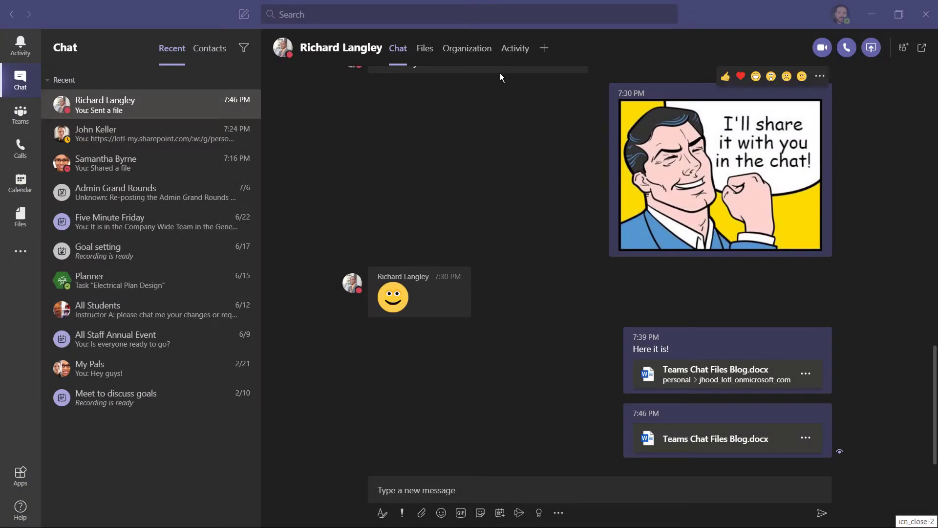
In OneDrive, review who has access to Teams Chat Files Blog.docx and open the Microsoft Teams Chat Files folder.
left_click(432, 50)
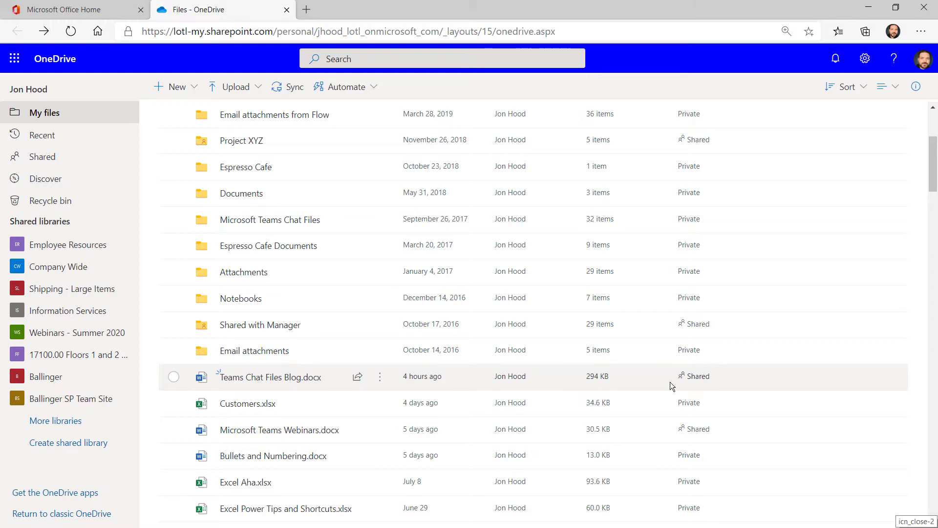
left_click(698, 378)
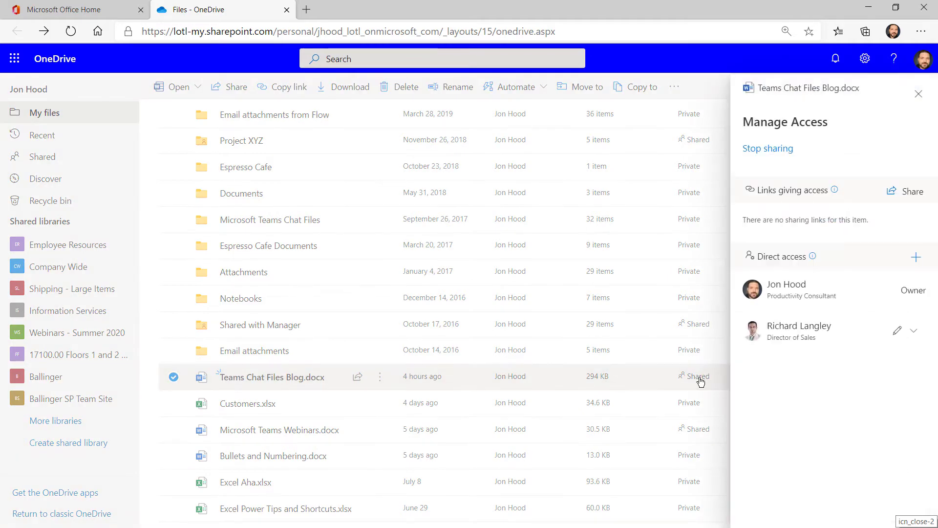
key("Escape")
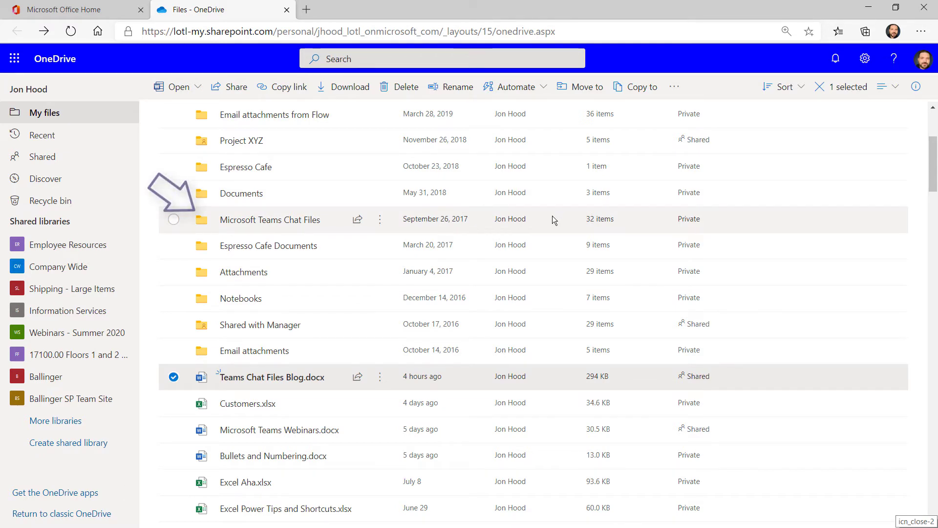
left_click(291, 228)
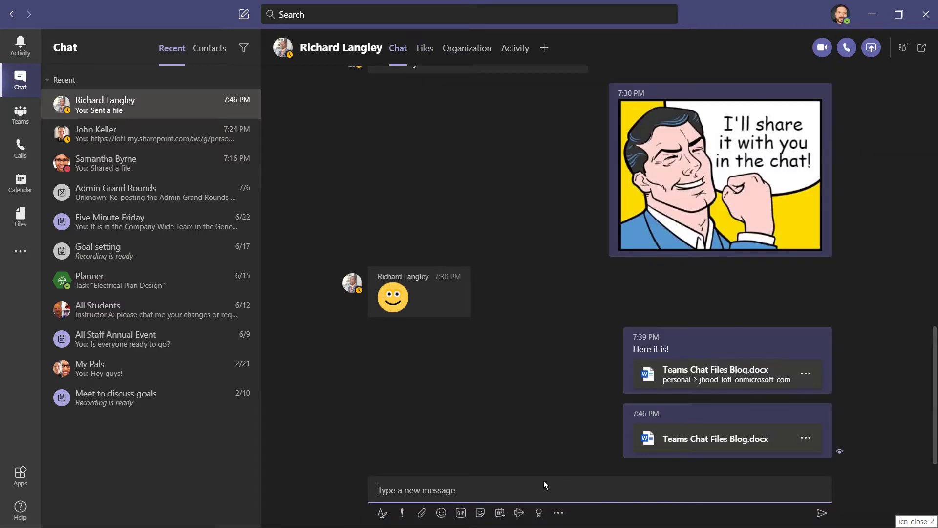
Try to attach Teams Chat Files Blog.docx from the computer to the chat again, keeping both copies.
left_click(421, 512)
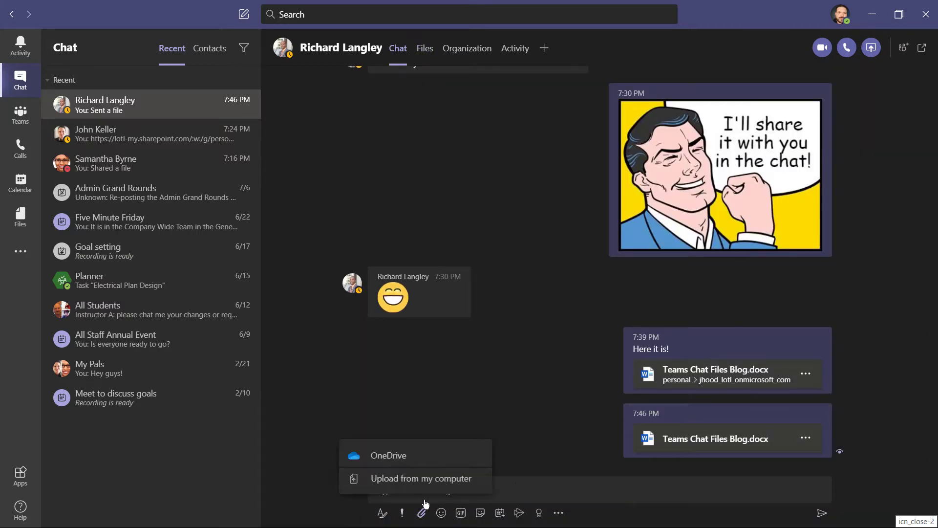
left_click(472, 480)
left_click_drag(937, 386, 568, 495)
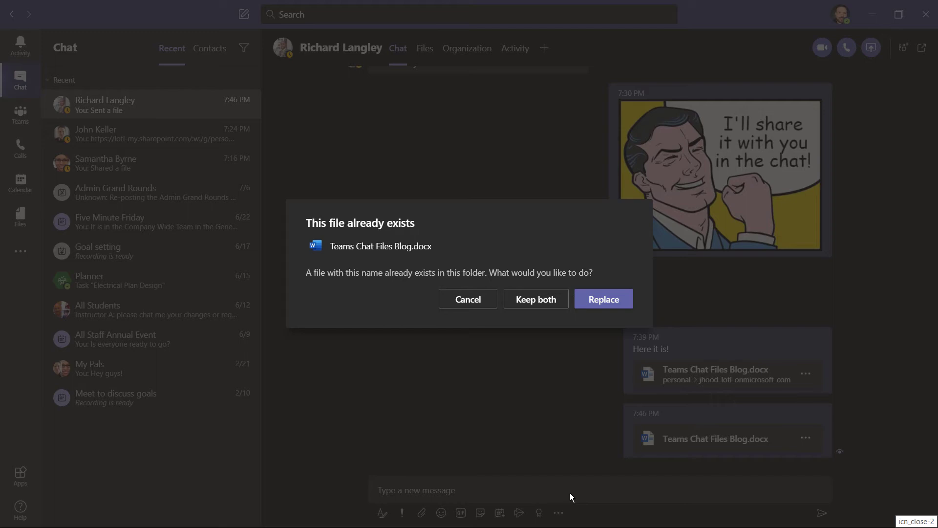
left_click(562, 306)
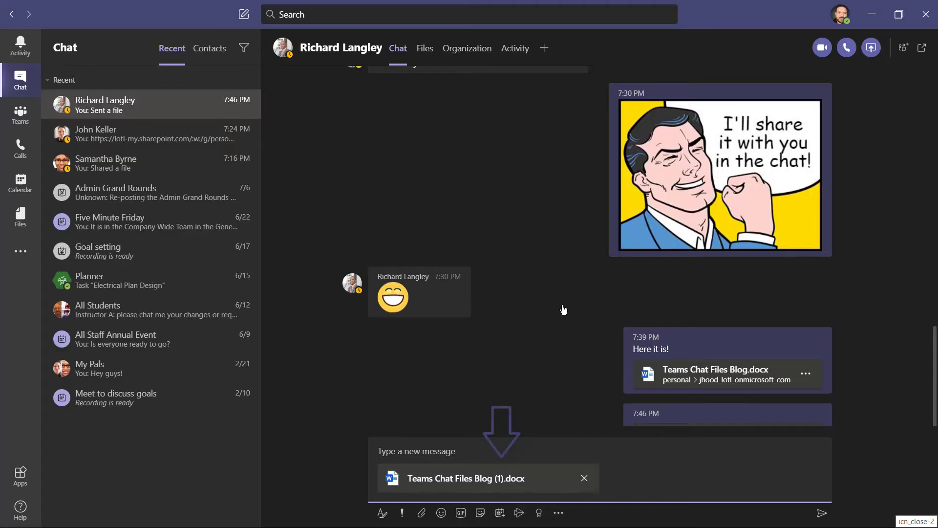
key("Return")
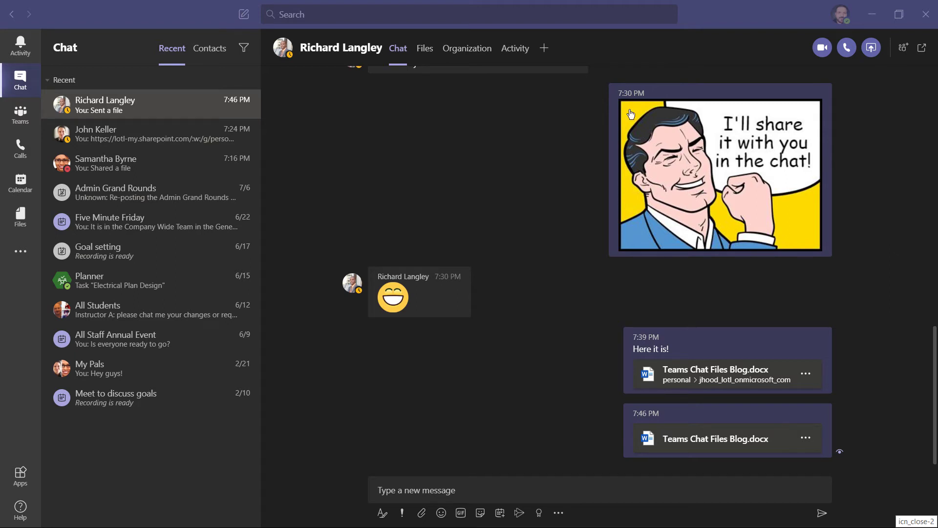
Try to add the Microsoft Teams chat Word document from the computer to the chat's shared files.
left_click(431, 52)
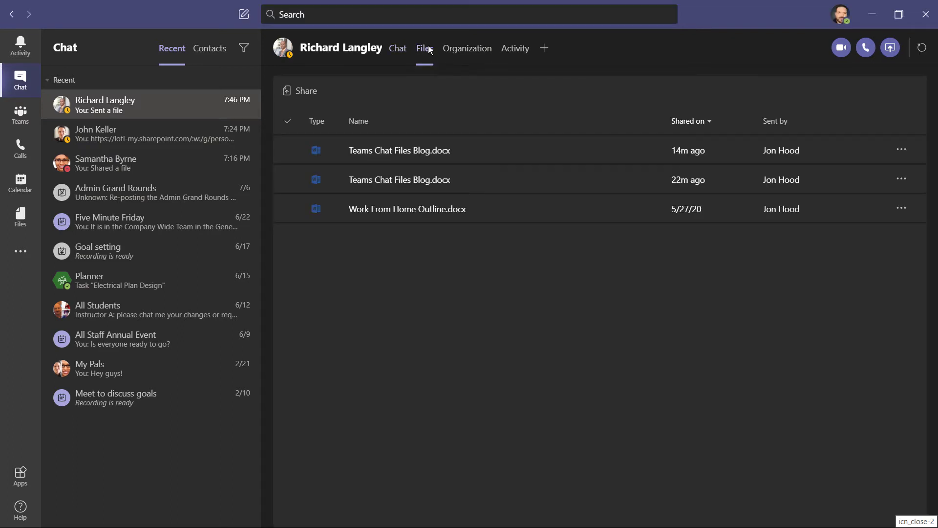
left_click(316, 92)
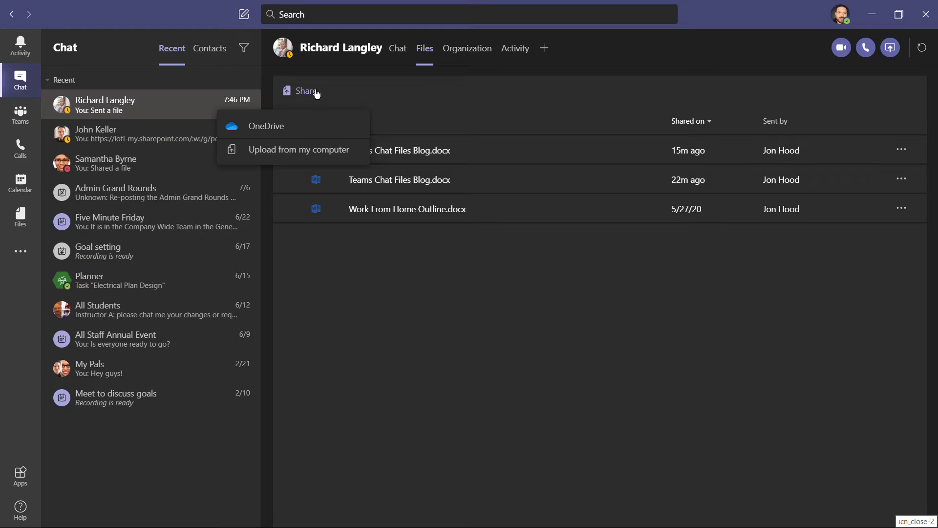
left_click(424, 114)
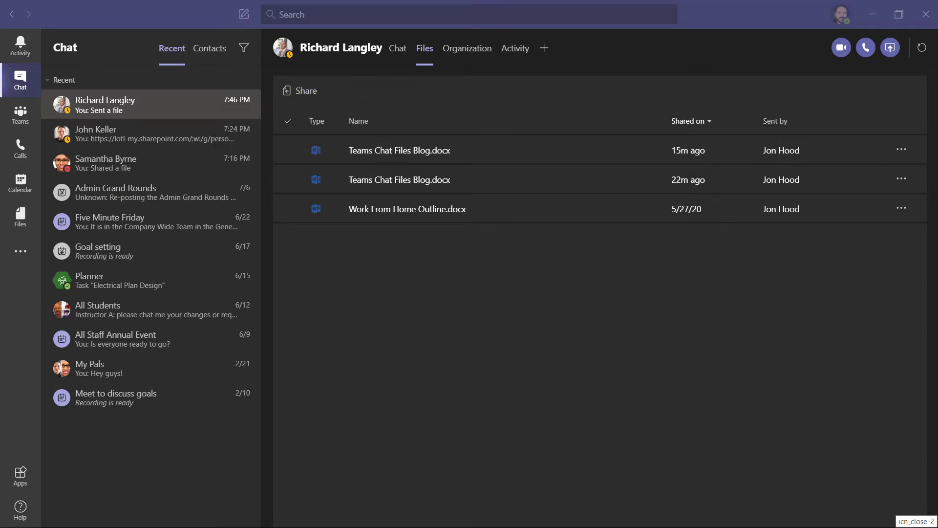
left_click_drag(423, 111, 476, 285)
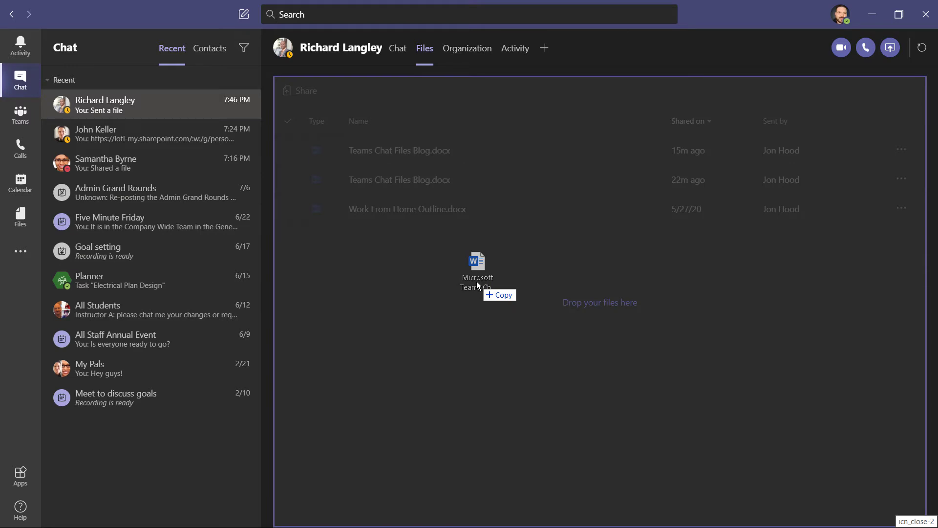
left_click_drag(477, 283, 477, 282)
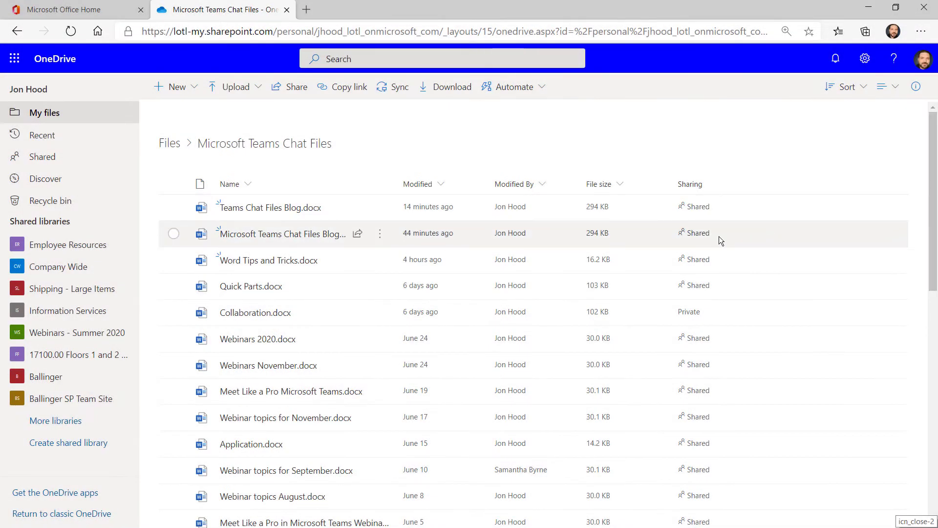
In OneDrive, grant the chat colleague Can view access to Microsoft Teams Chat Files Blog.docx and copy its sharing link.
left_click(709, 237)
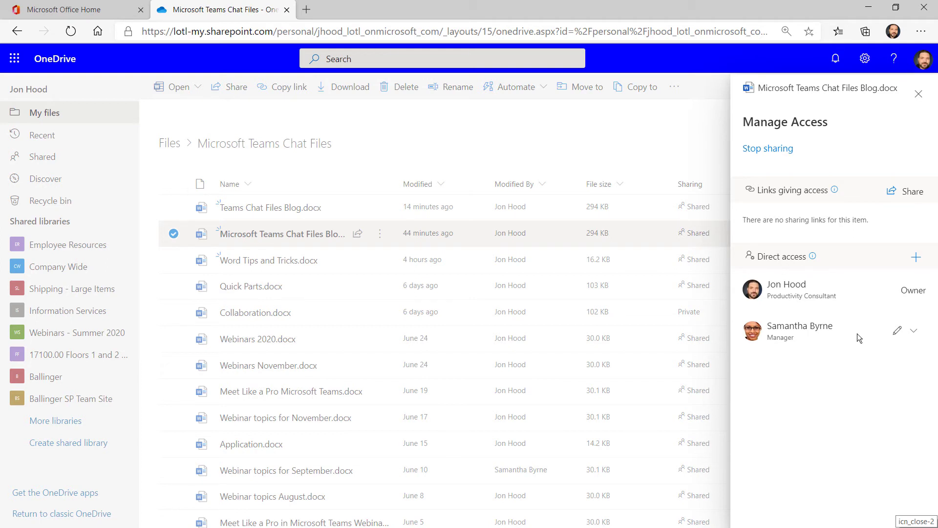
left_click(917, 258)
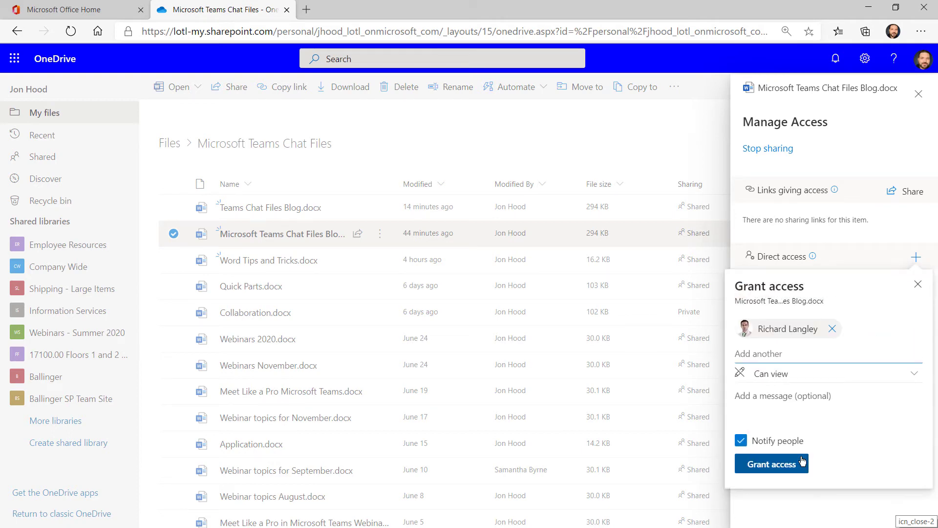
left_click(802, 462)
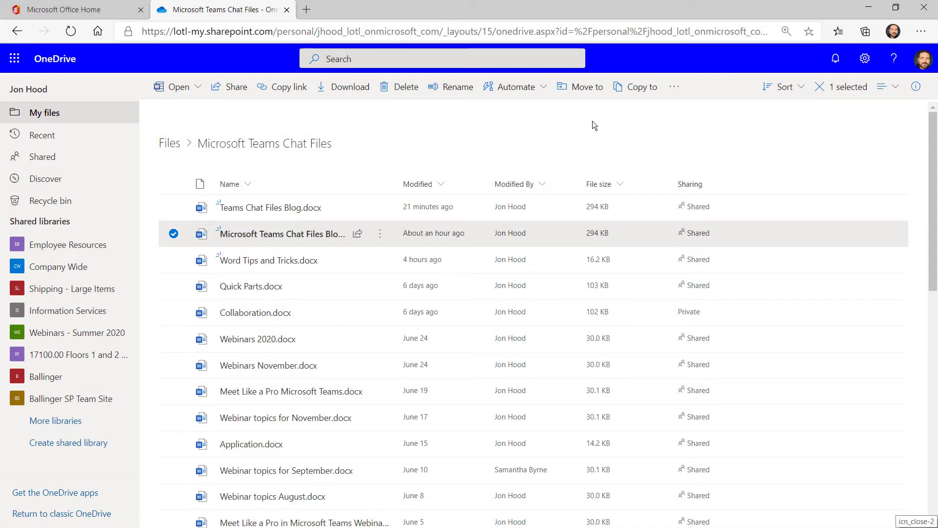
left_click(303, 90)
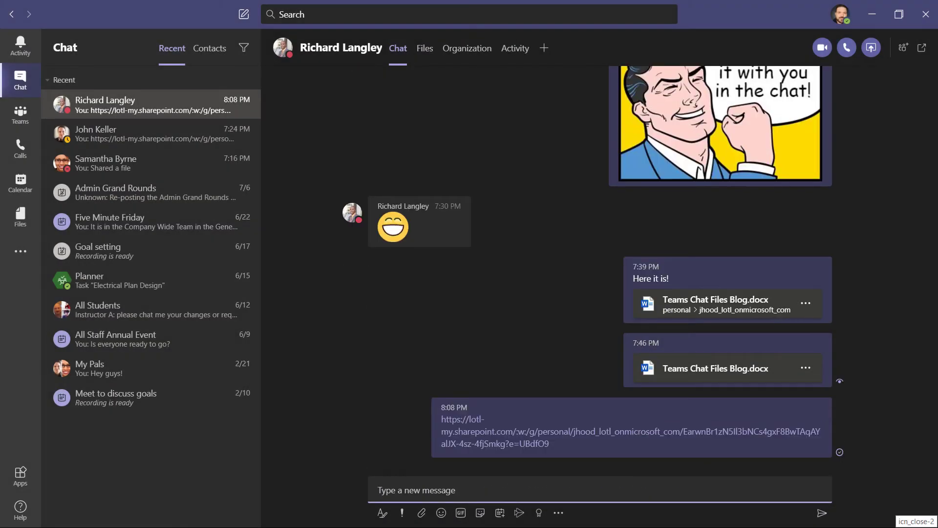
Review the file actions available for Teams Chat Files Blog.docx in the chat's shared files and in the conversation.
left_click(425, 51)
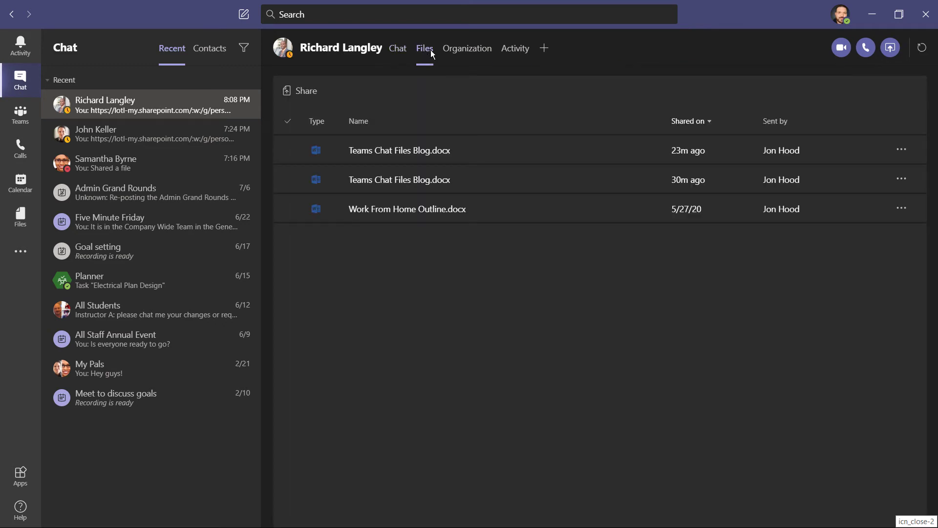
left_click(884, 145)
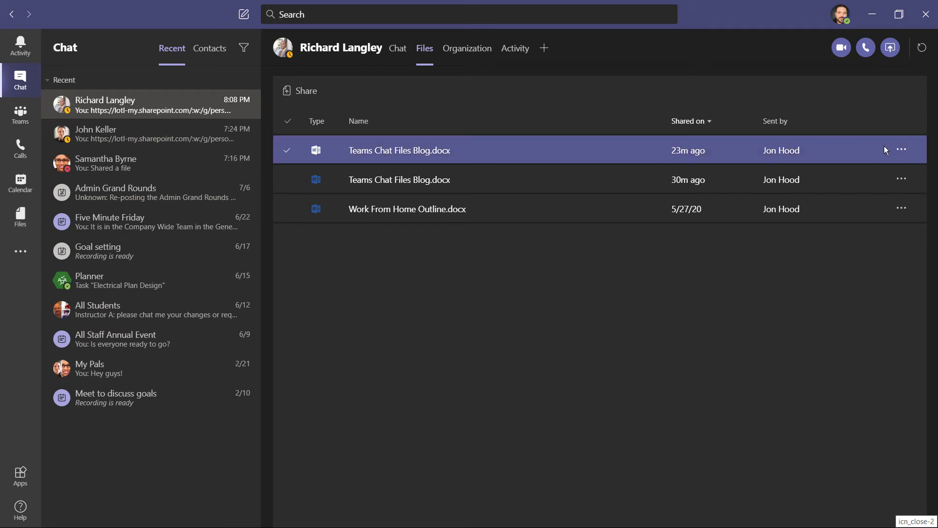
left_click(901, 151)
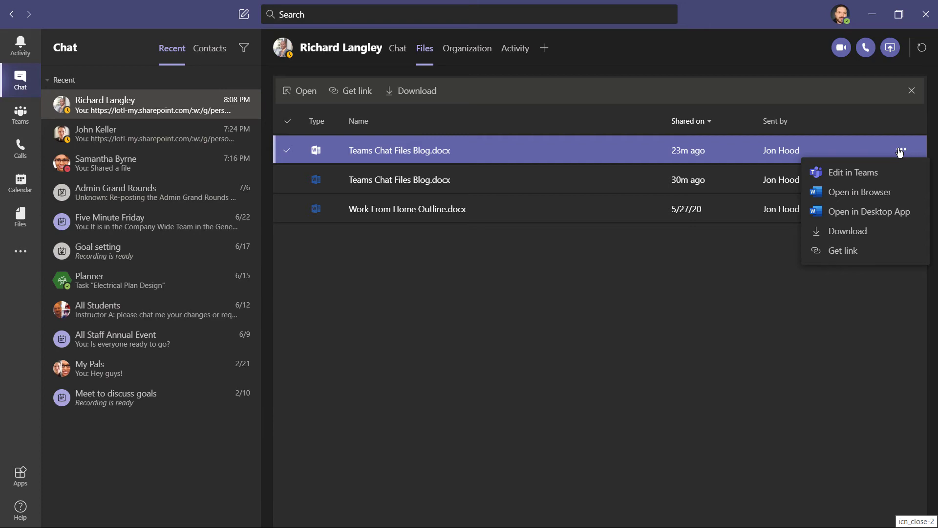
left_click(397, 49)
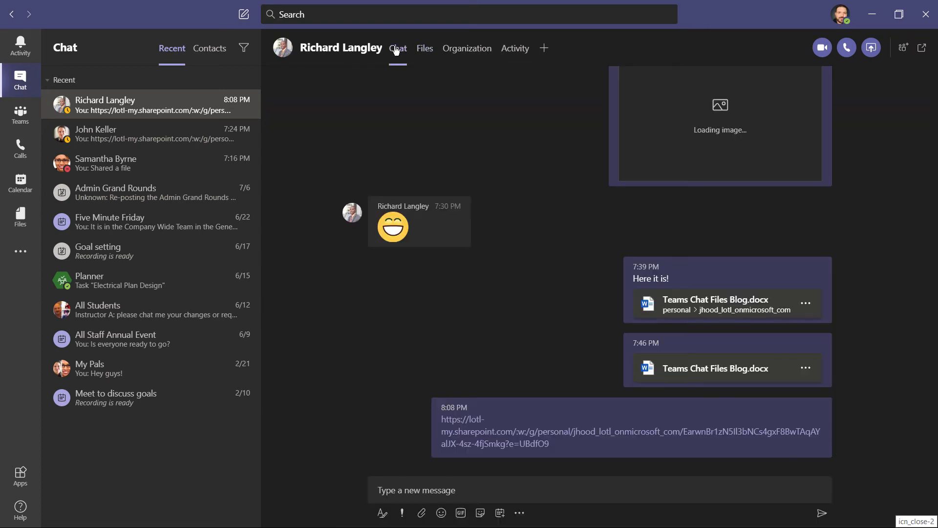
left_click(806, 303)
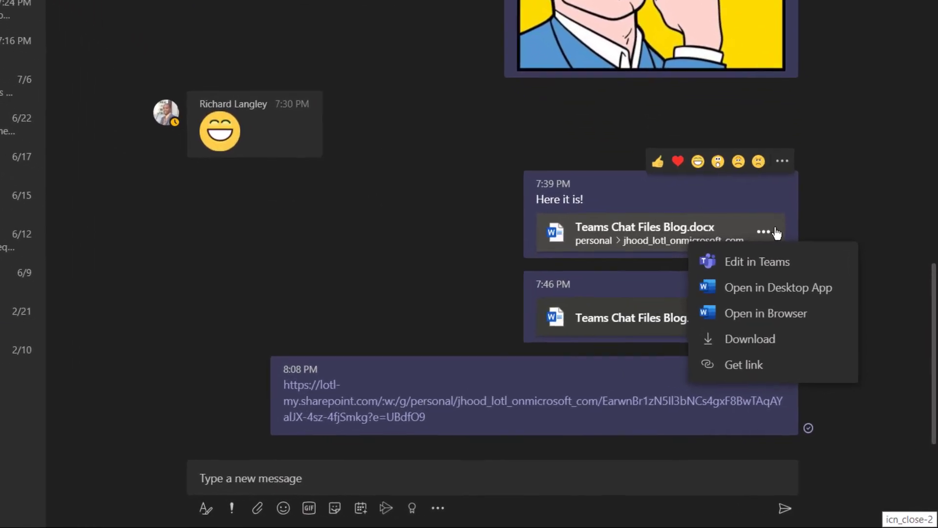
Delete the two chat messages that contain Teams Chat Files Blog.docx.
left_click(782, 160)
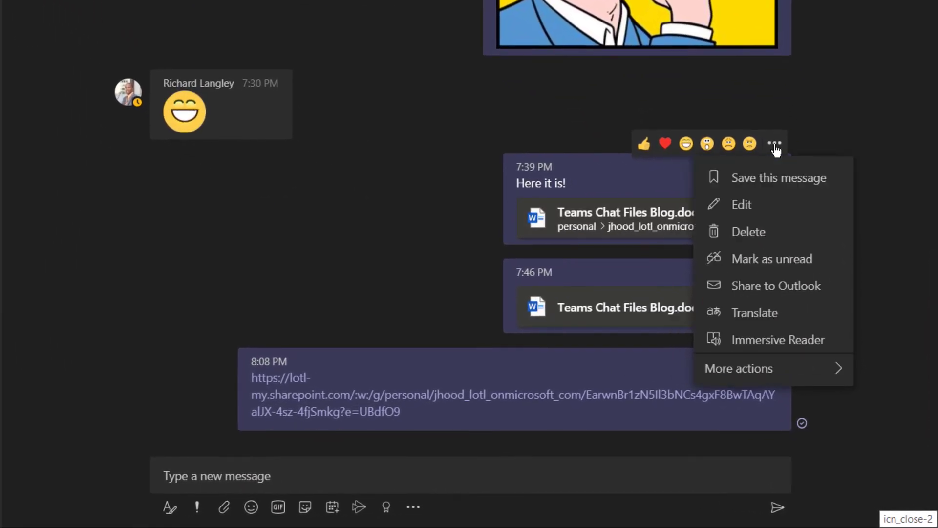
left_click(801, 236)
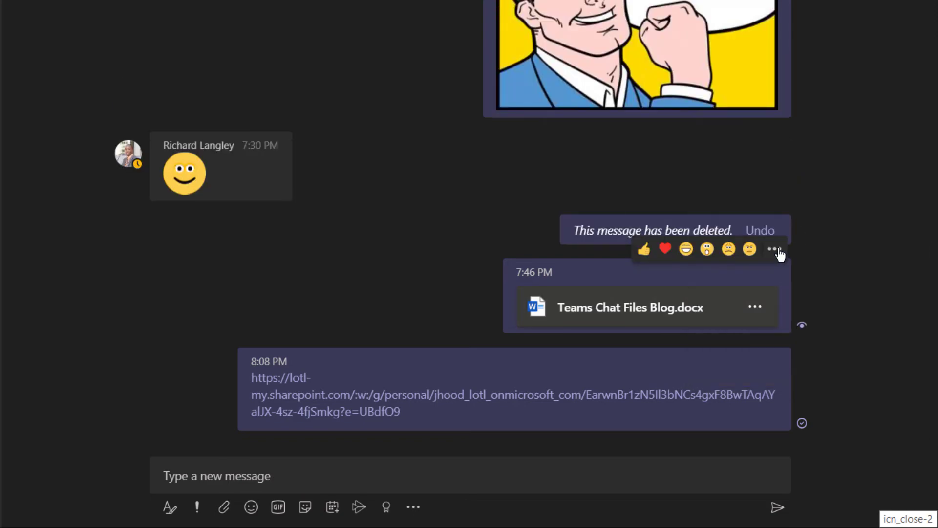
left_click(779, 253)
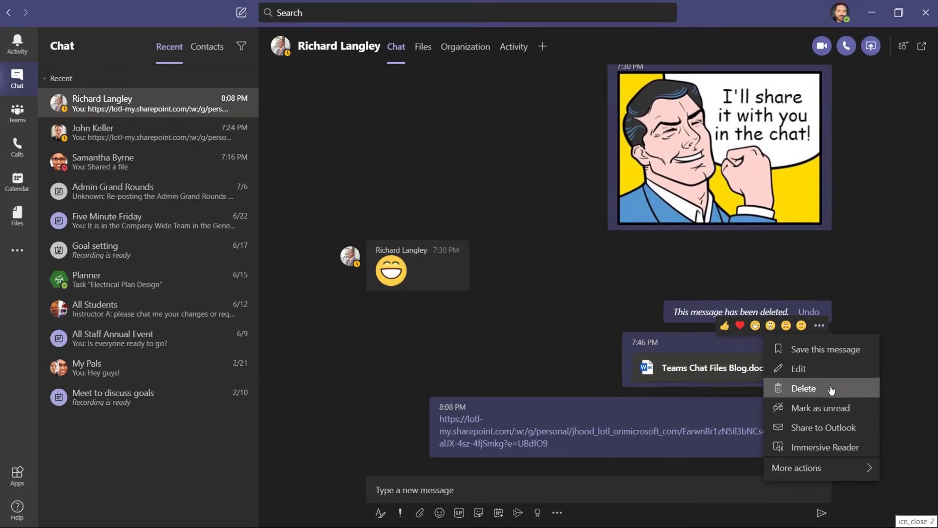
left_click(801, 335)
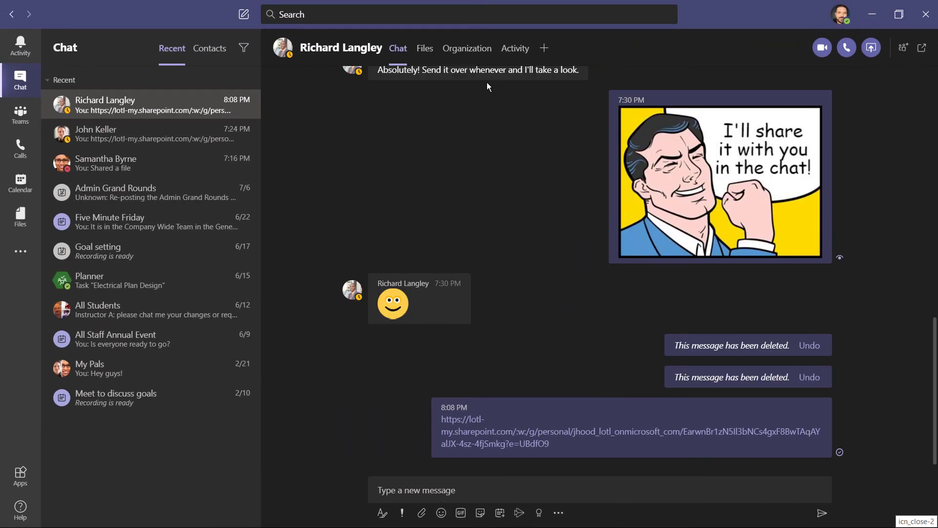
Check the chat's shared files and the Shared with me list in the colleague's OneDrive for the chat documents.
left_click(426, 49)
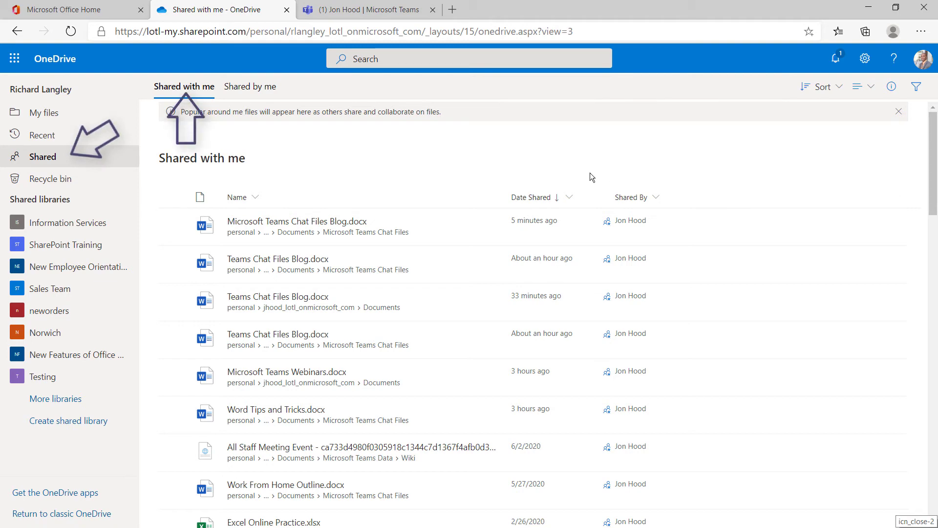
left_click(355, 223)
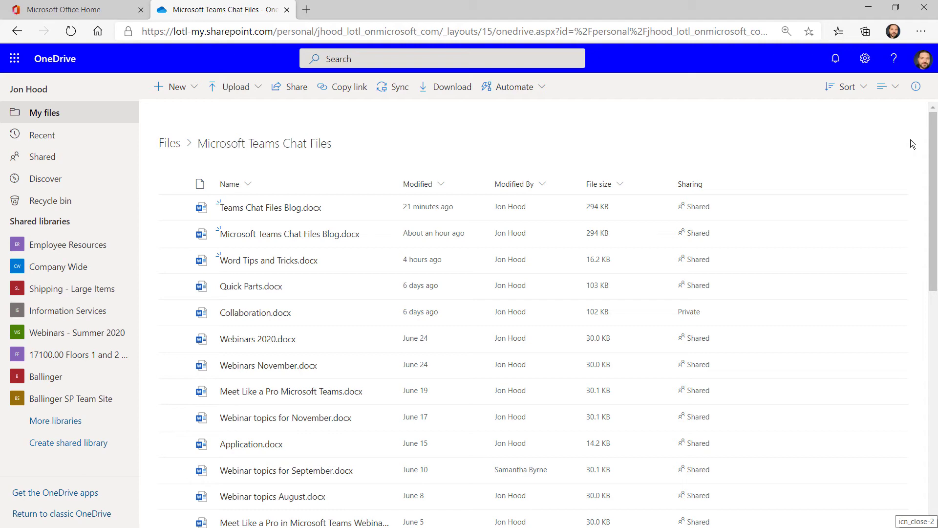
In OneDrive's Microsoft Teams Chat Files folder, stop sharing Teams Chat Files Blog.docx with the chat colleague.
left_click(694, 209)
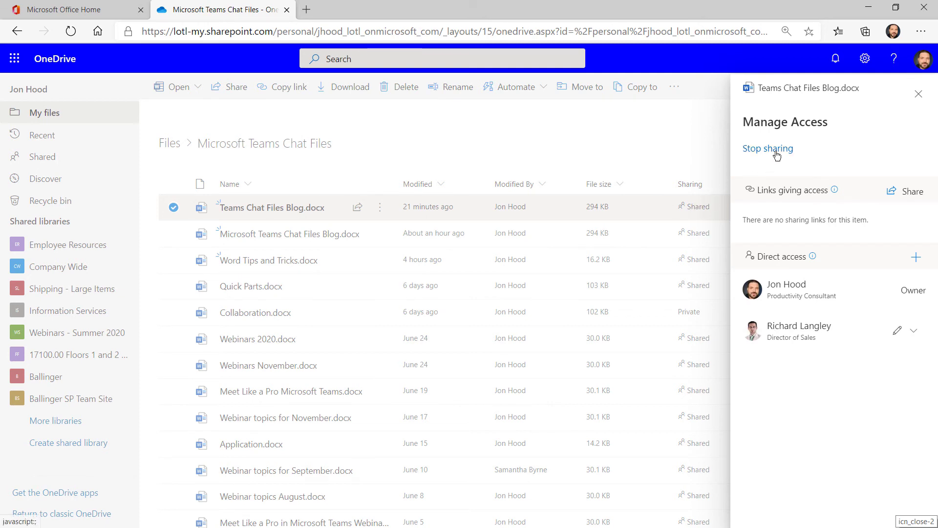
left_click(914, 333)
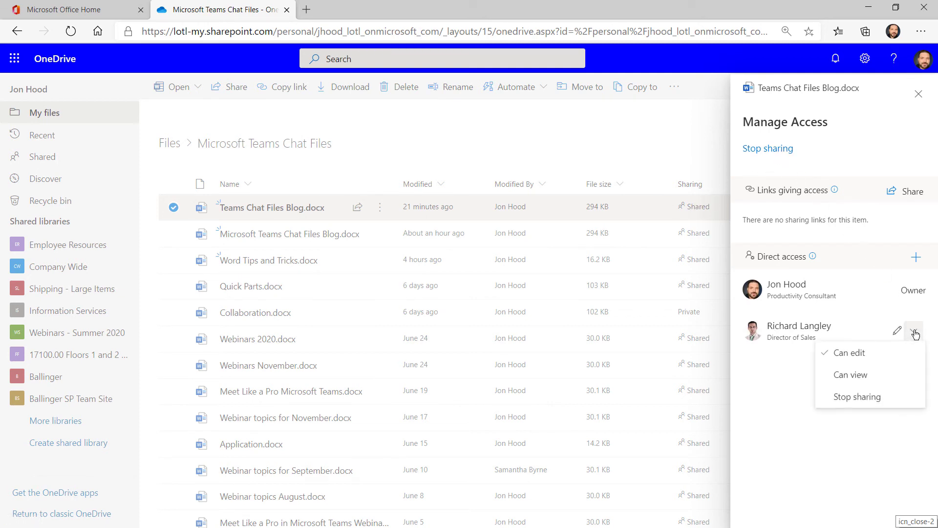
left_click(912, 398)
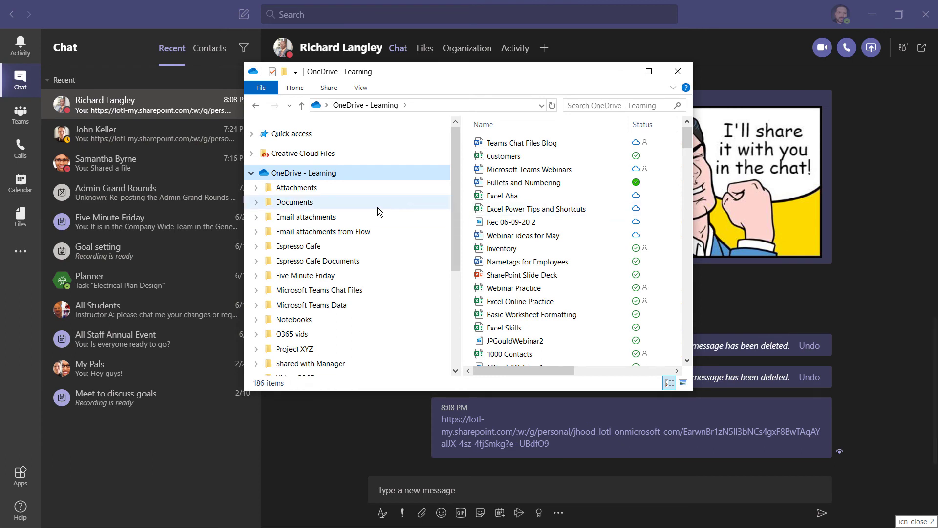
In File Explorer, locate Microsoft Teams Blog on the Desktop and Teams Chat Files Blog in OneDrive - Learning.
left_click(252, 173)
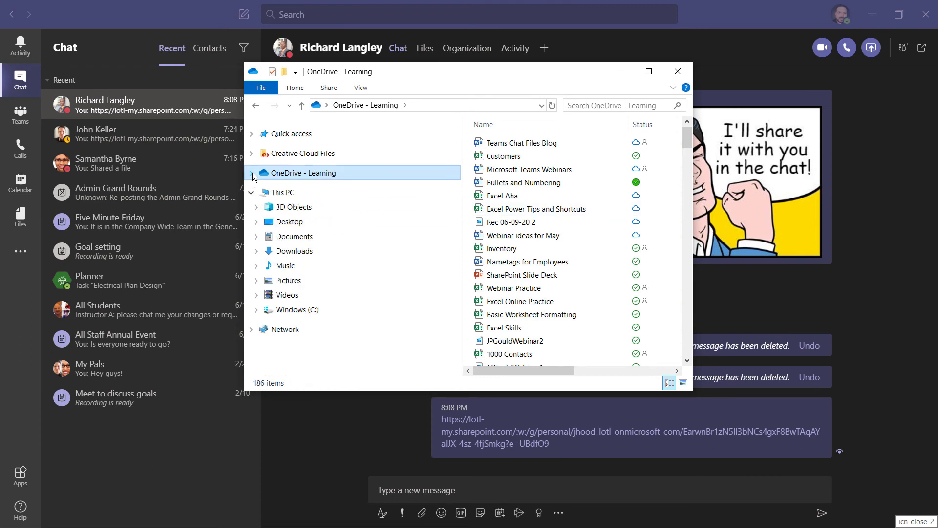
left_click(310, 221)
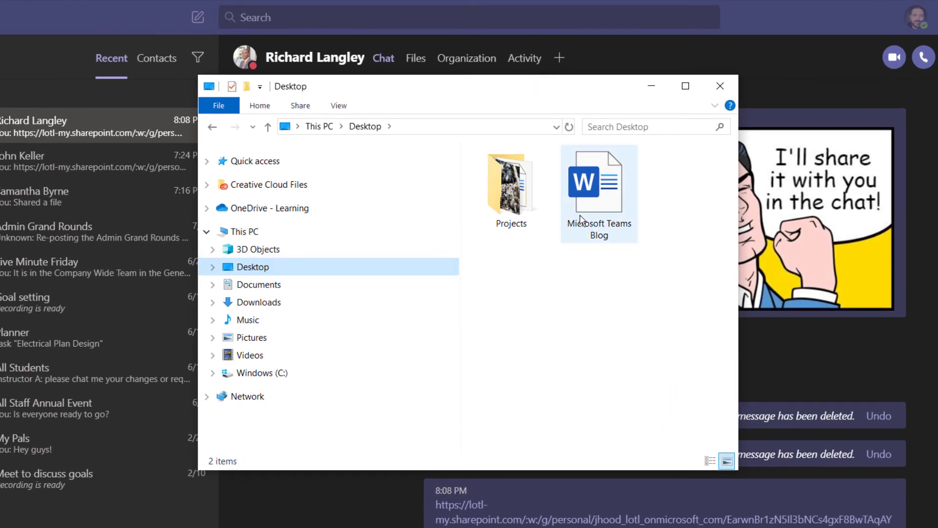
left_click(580, 218)
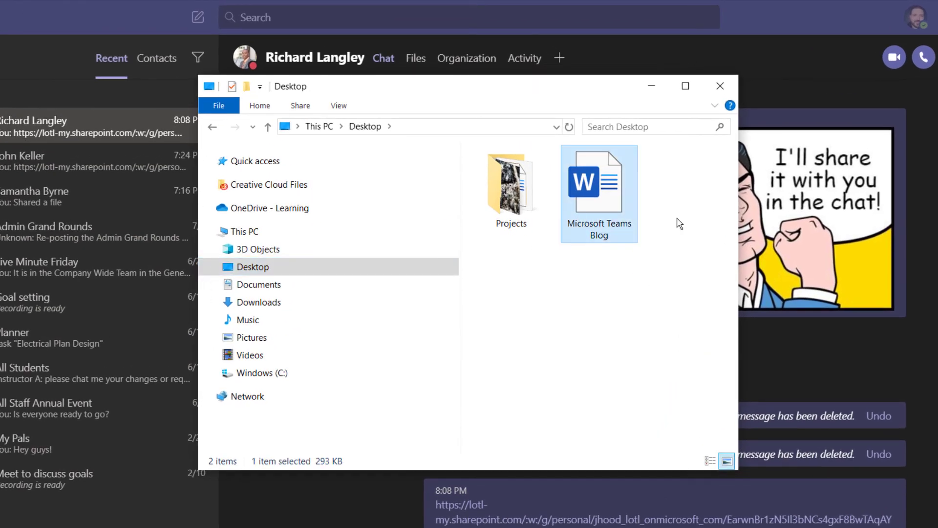
left_click(298, 216)
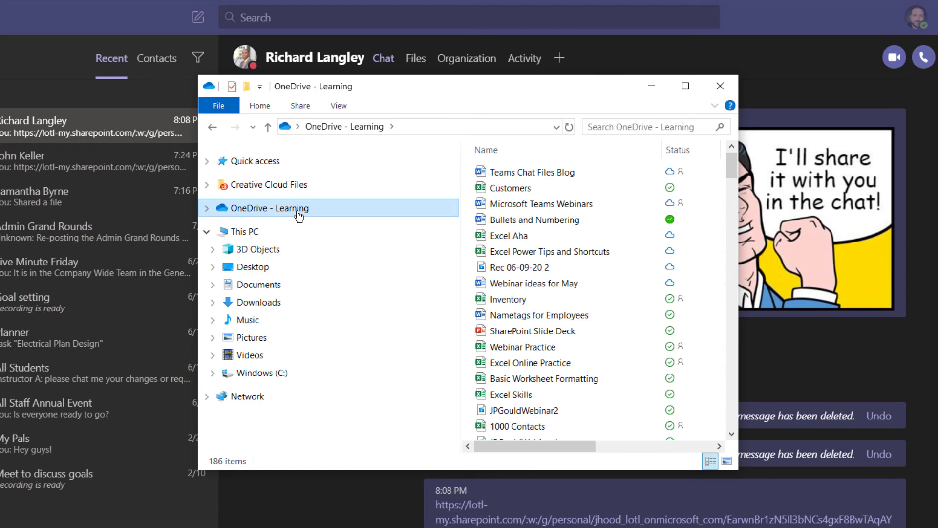
left_click(639, 176)
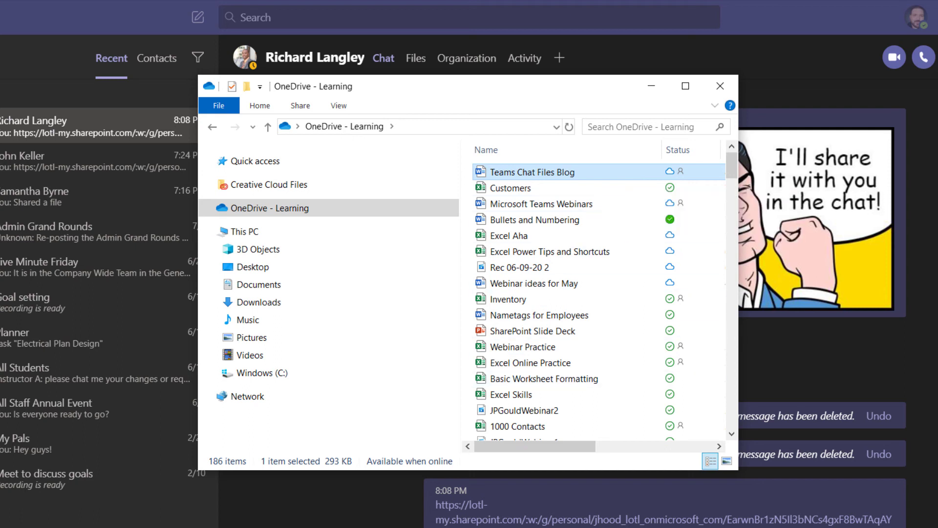
In the Teams chat, attach Teams Chat Files Blog.docx from OneDrive and send it.
left_click(412, 509)
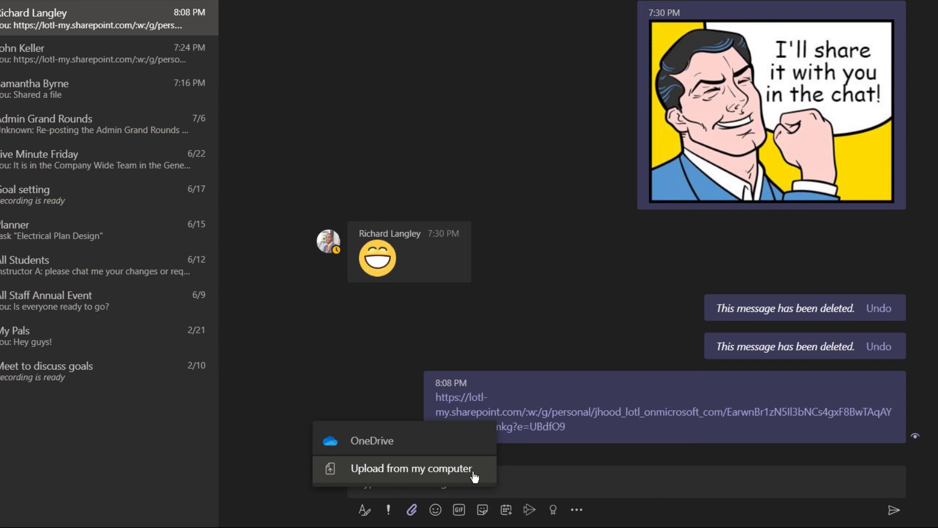
left_click(547, 455)
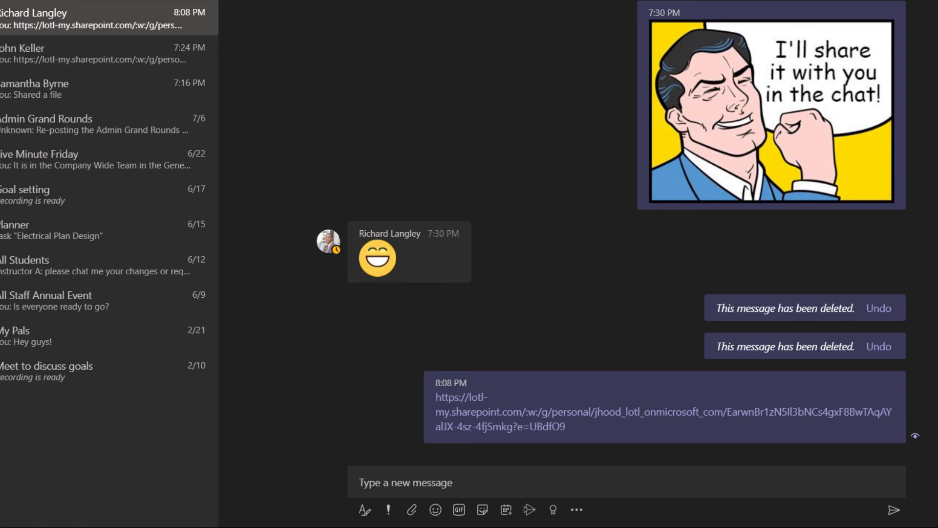
left_click(413, 509)
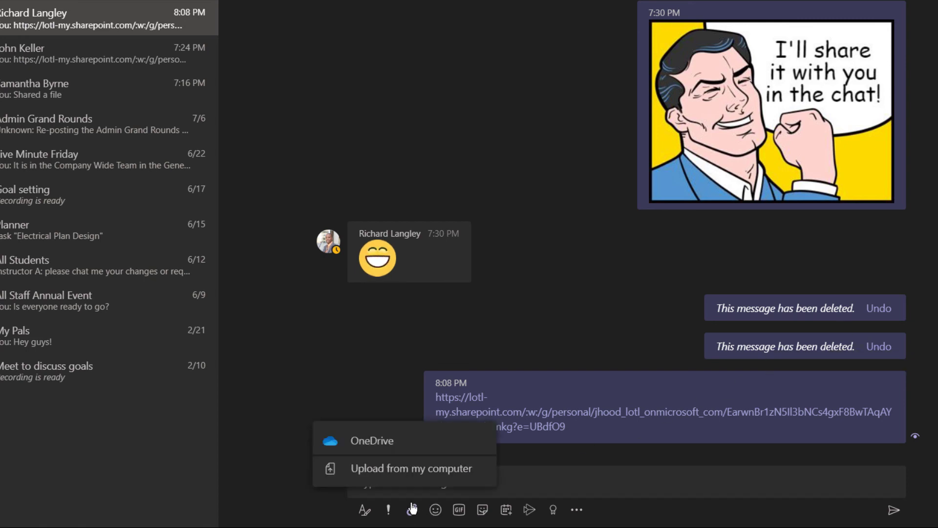
left_click(435, 449)
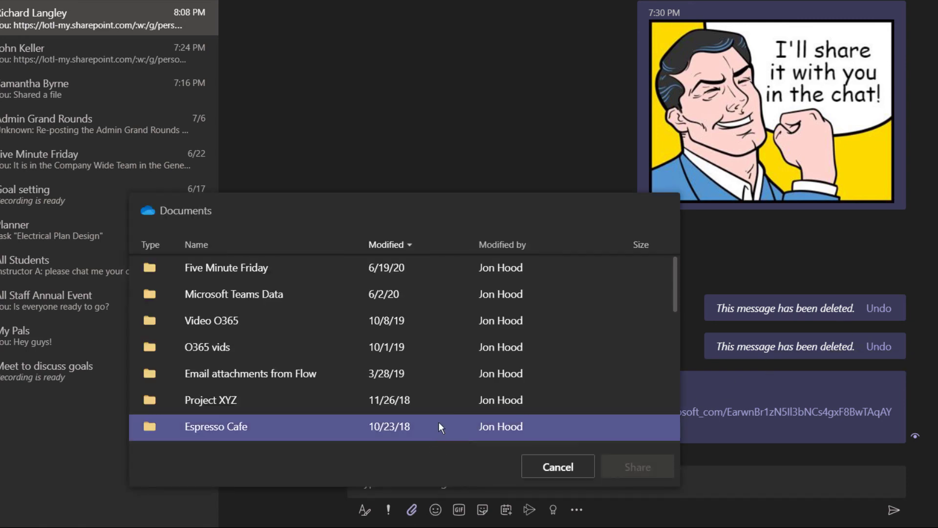
scroll(444, 410, "down", 5)
left_click(444, 406)
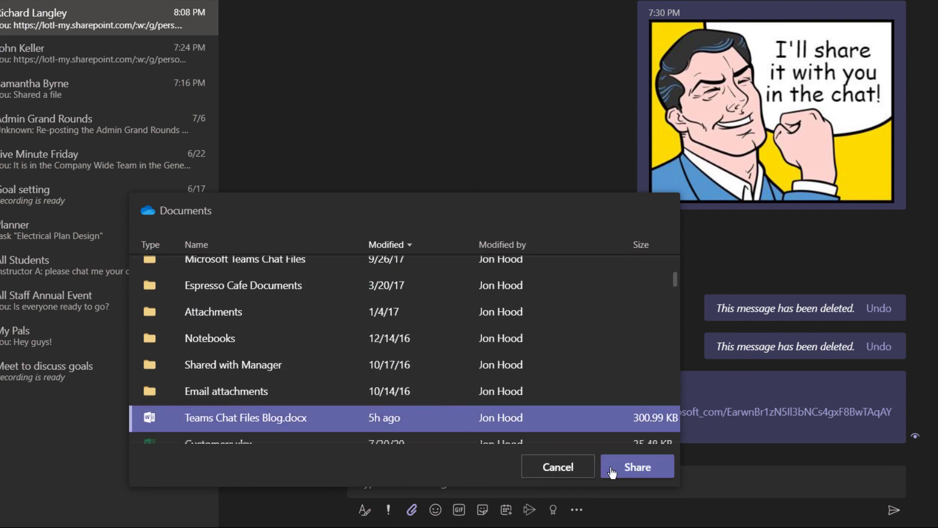
left_click(628, 468)
key("Return")
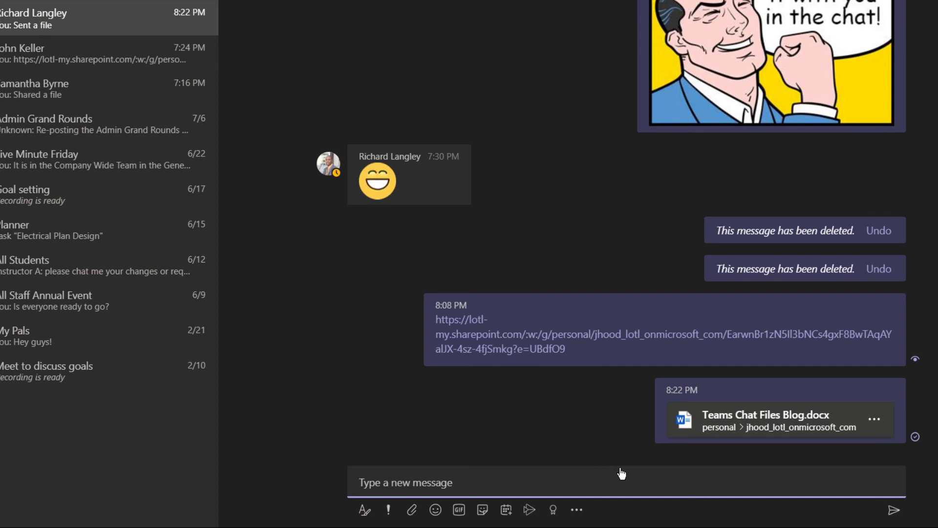
Upload Microsoft Teams Blog from the computer's Desktop to the chat and send it.
left_click(411, 510)
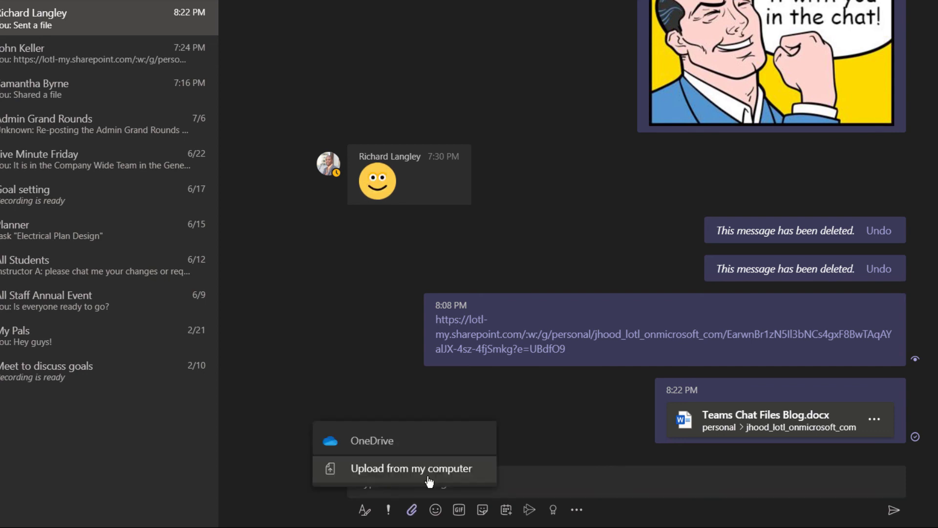
left_click(429, 470)
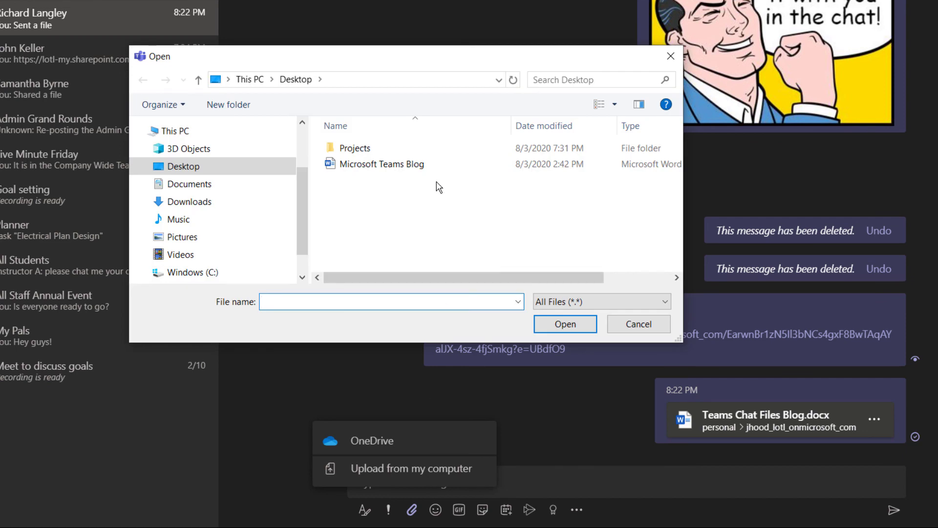
left_click(439, 165)
left_click(591, 322)
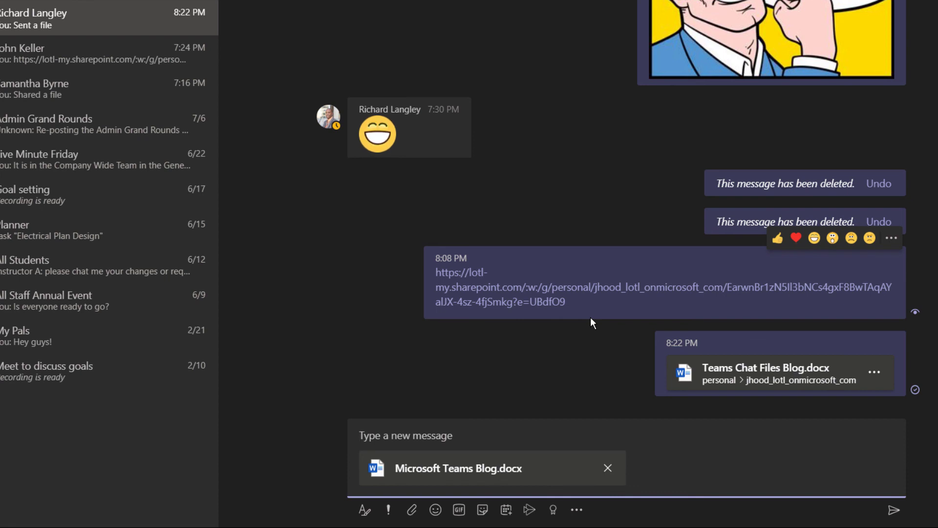
left_click(893, 513)
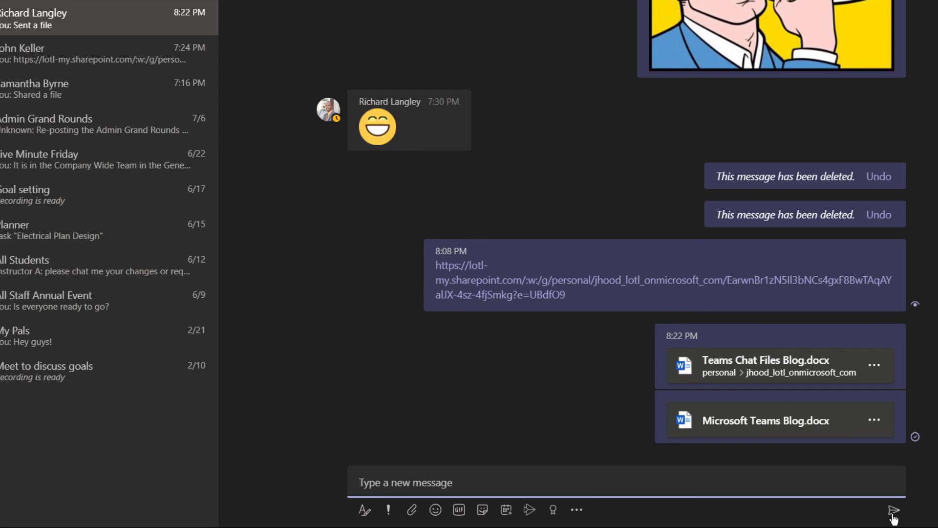